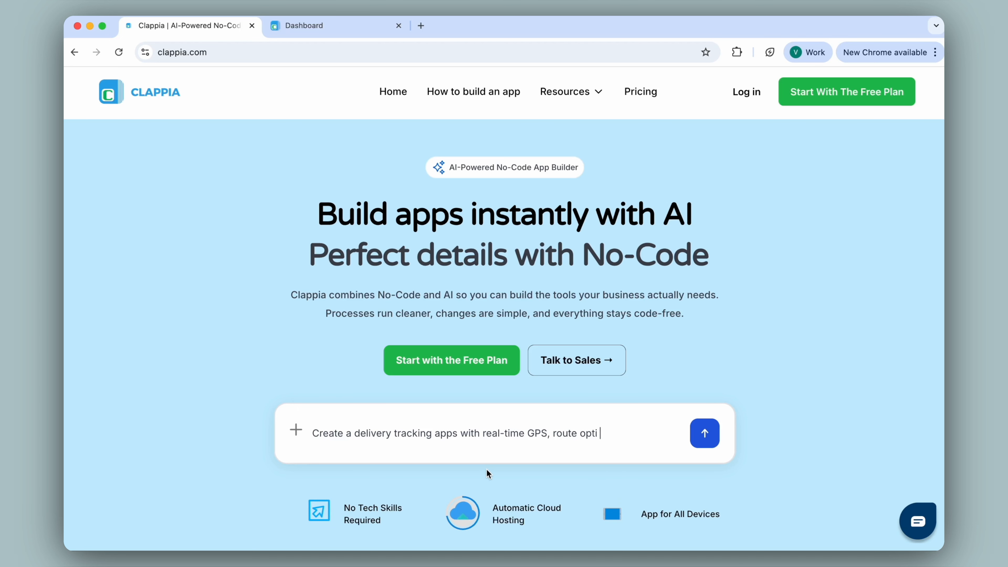
# Step: Switch to the workplace dashboard and open the workplace-level analytics
pyautogui.click(337, 27)
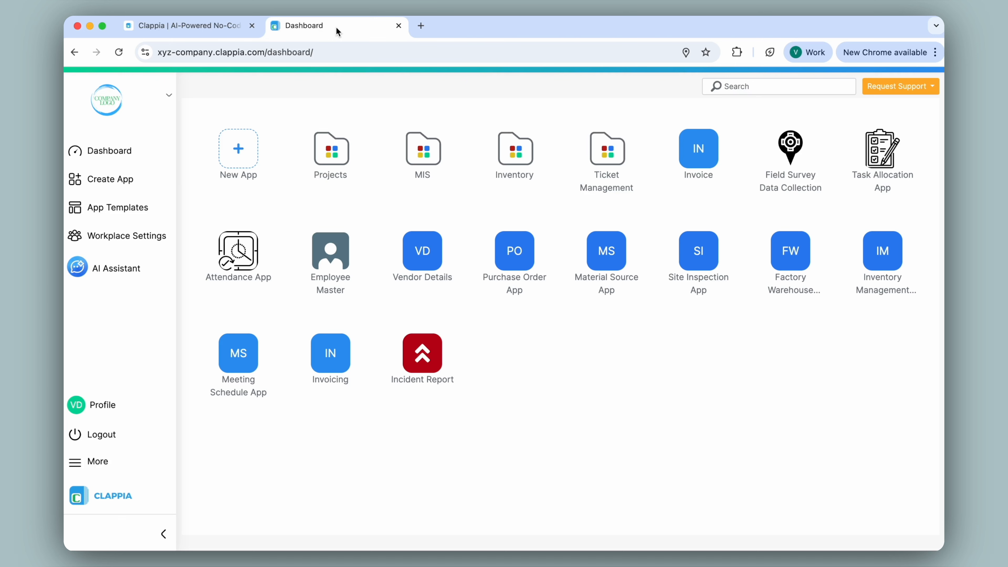
pyautogui.click(113, 238)
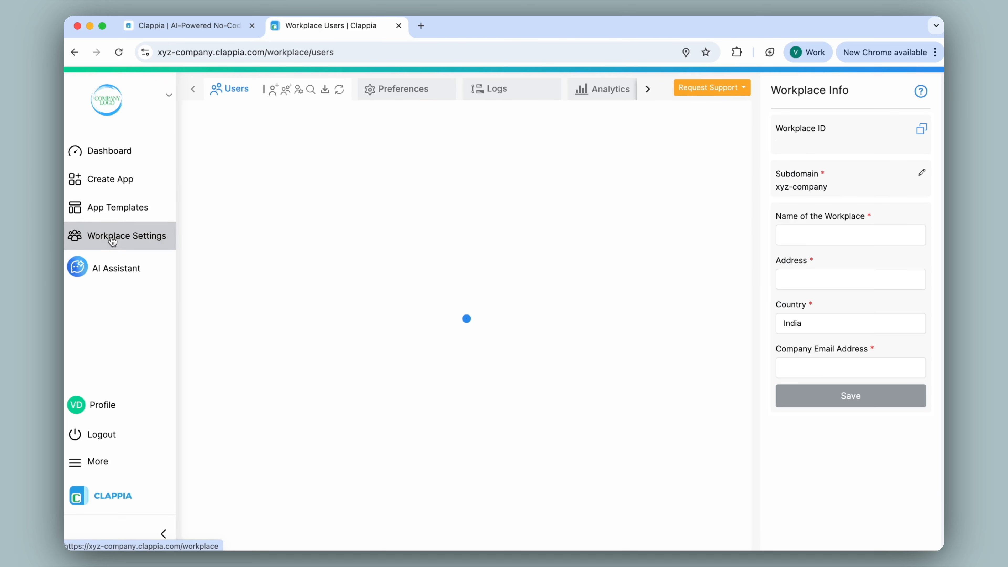
pyautogui.click(584, 91)
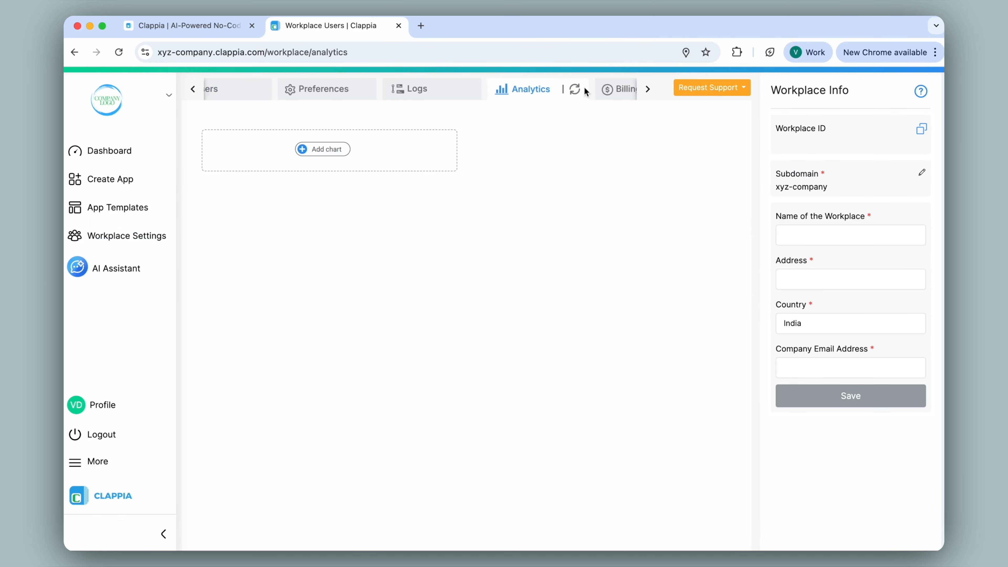
# Step: Add a bar graph to the workplace analytics and title it "Submissions By App"
pyautogui.click(334, 149)
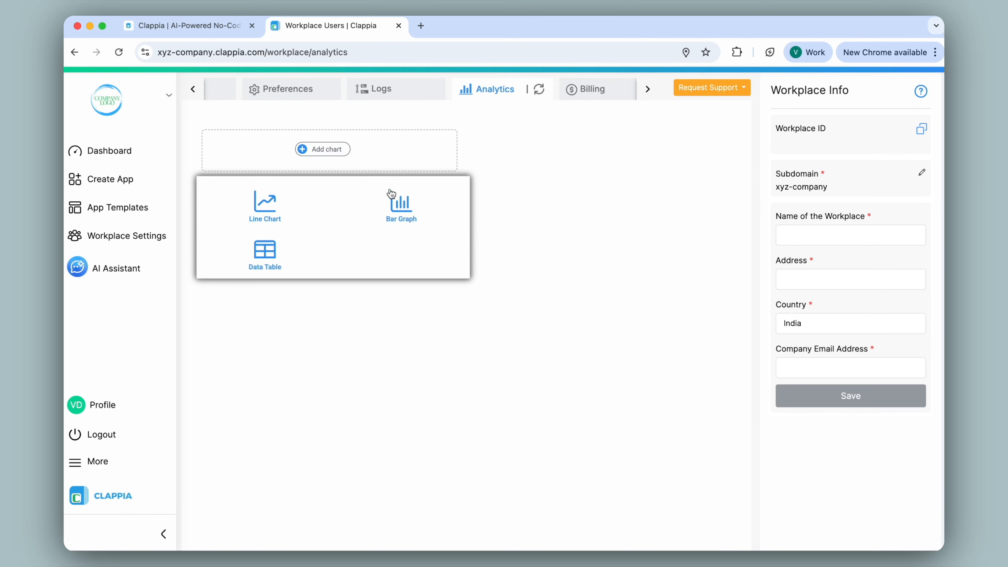
pyautogui.click(399, 209)
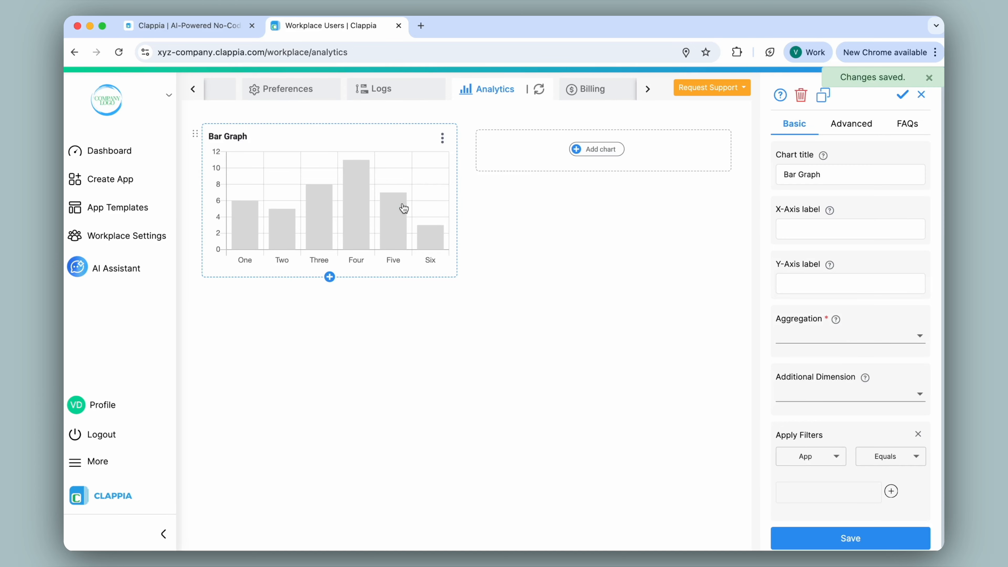
pyautogui.tripleClick(832, 170)
pyautogui.write('Submissions By App')
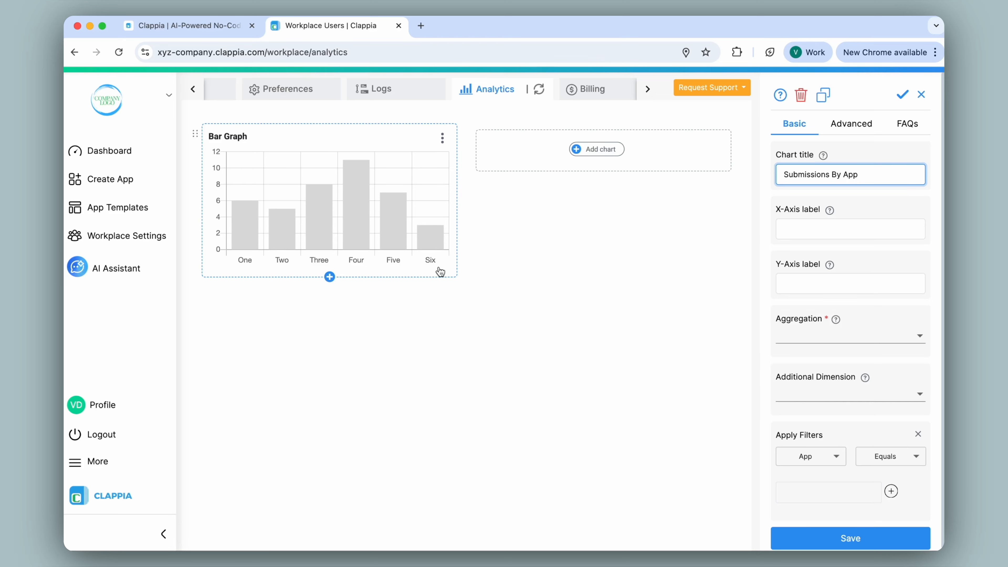
# Step: Set the bar graph's aggregation to Count of Submissions Created with App ID as additional dimension, and save it
pyautogui.click(808, 338)
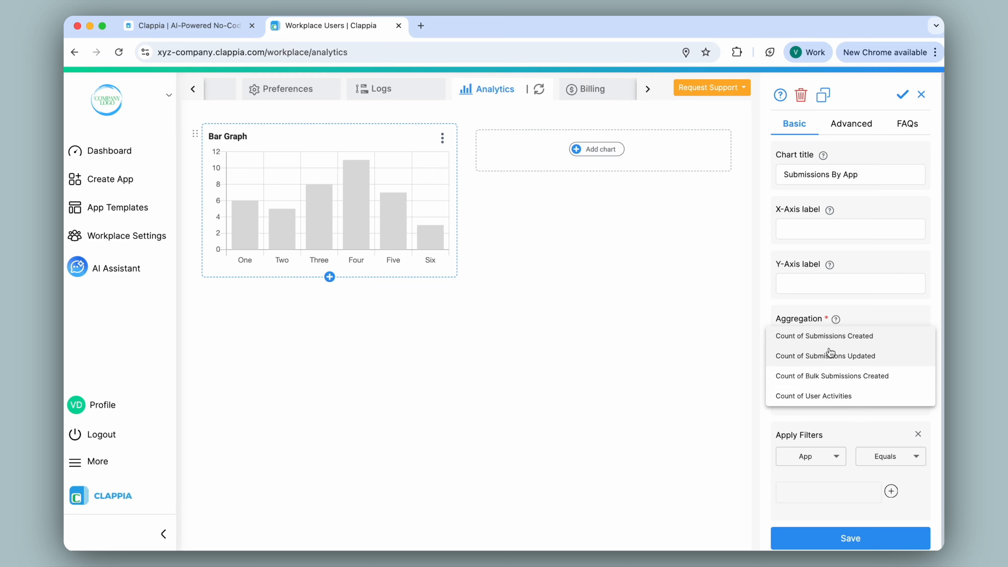
pyautogui.click(840, 336)
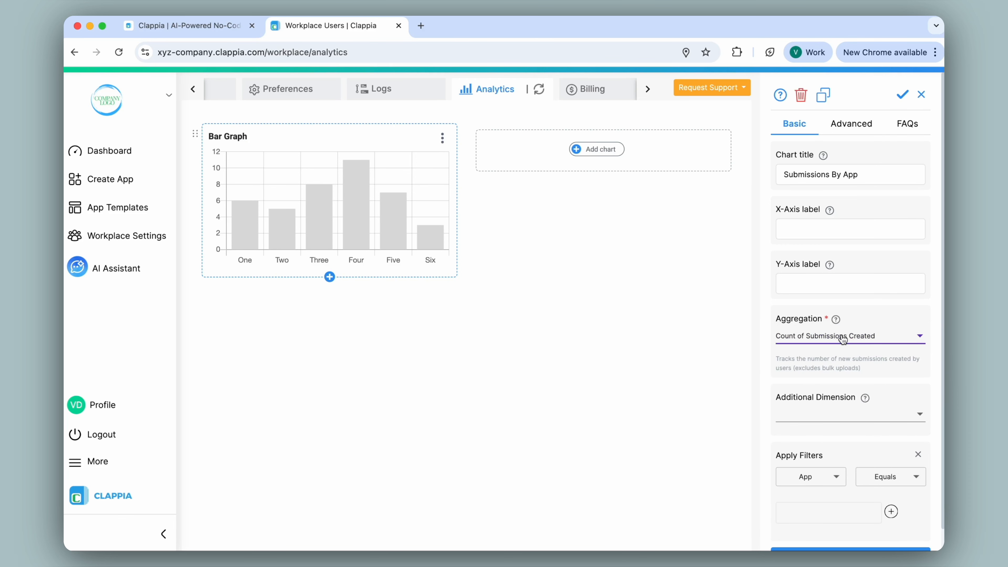
pyautogui.click(814, 421)
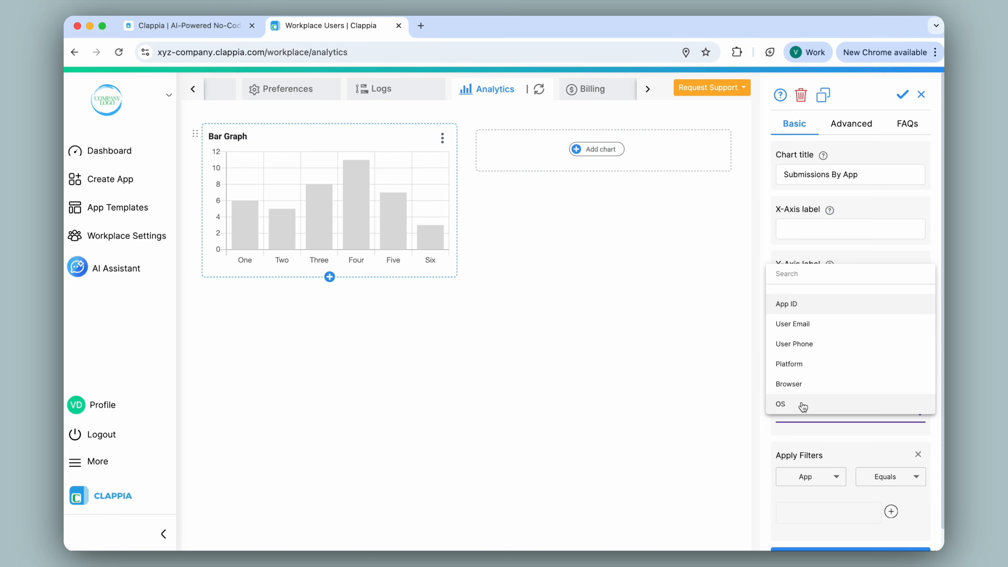
pyautogui.click(806, 308)
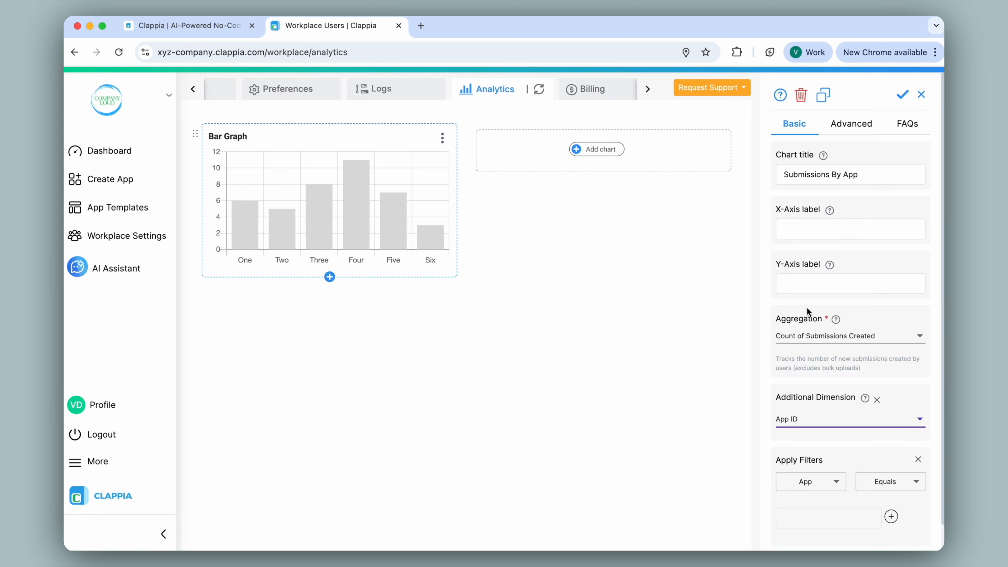
pyautogui.scroll(-2, 806, 307)
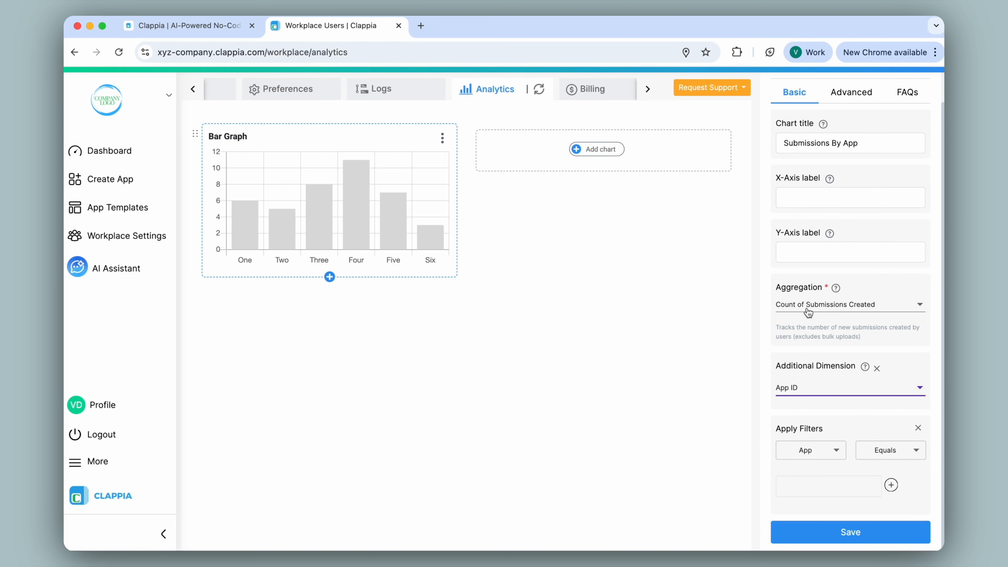
pyautogui.click(839, 456)
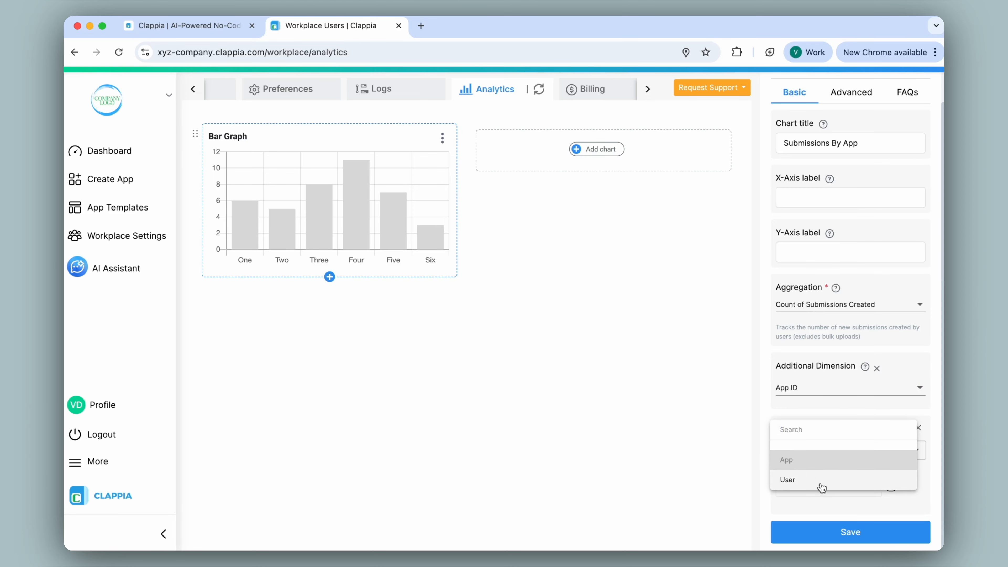
pyautogui.click(762, 423)
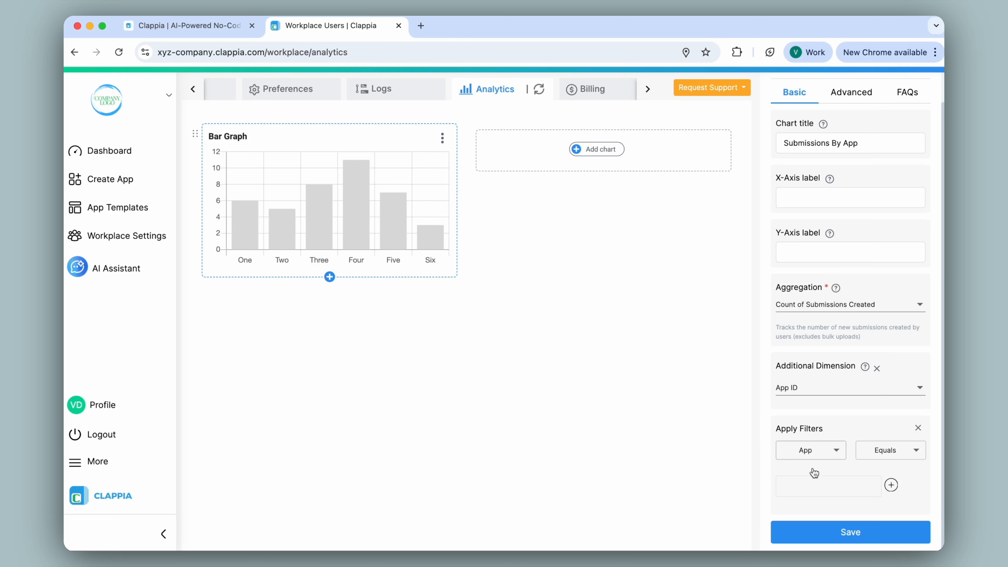
pyautogui.click(870, 534)
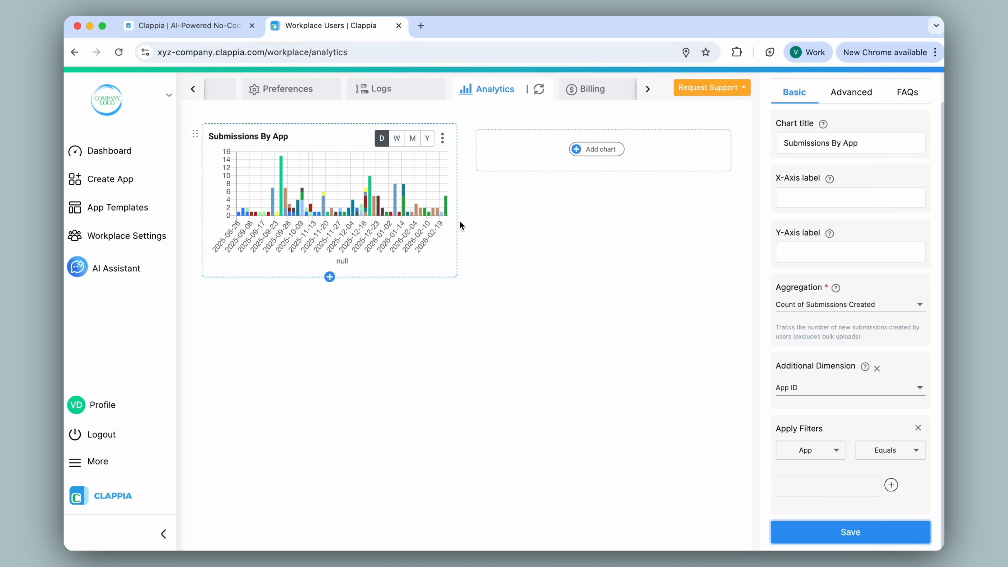
# Step: Switch the Submissions By App chart to monthly intervals
pyautogui.click(403, 142)
pyautogui.click(413, 139)
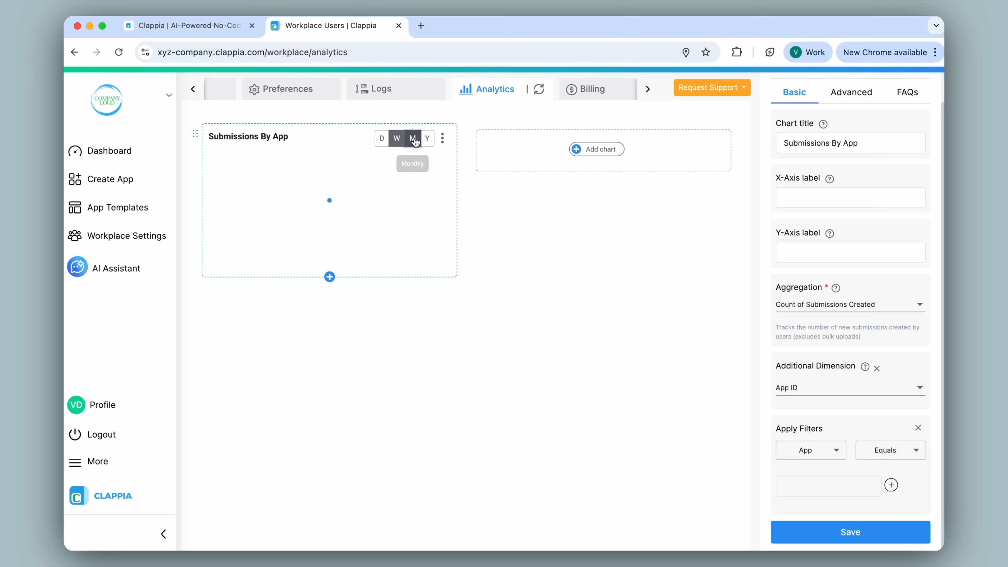
pyautogui.moveTo(372, 222)
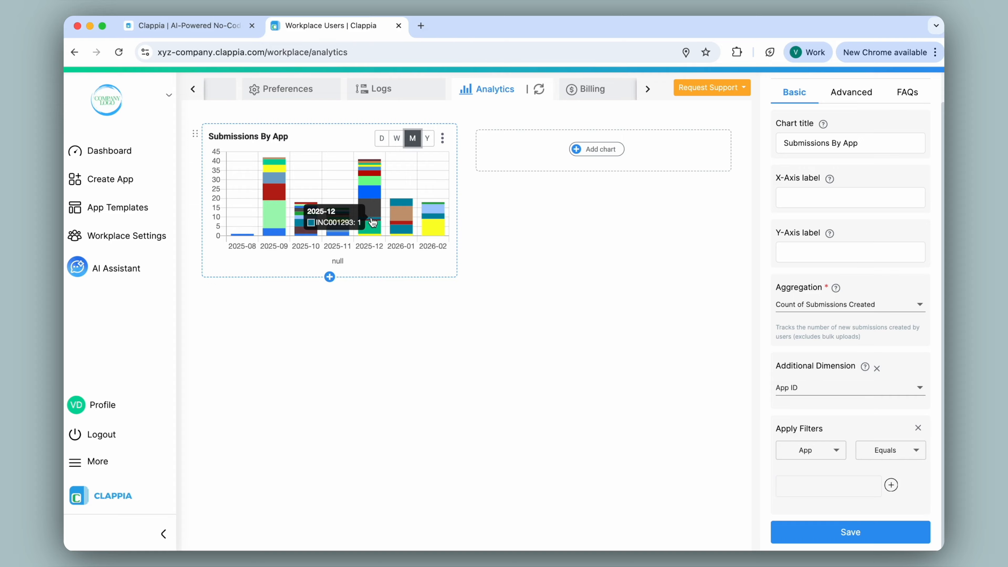
# Step: Add a data table beside the bar graph and title it "Submission Activity By Platform"
pyautogui.click(614, 156)
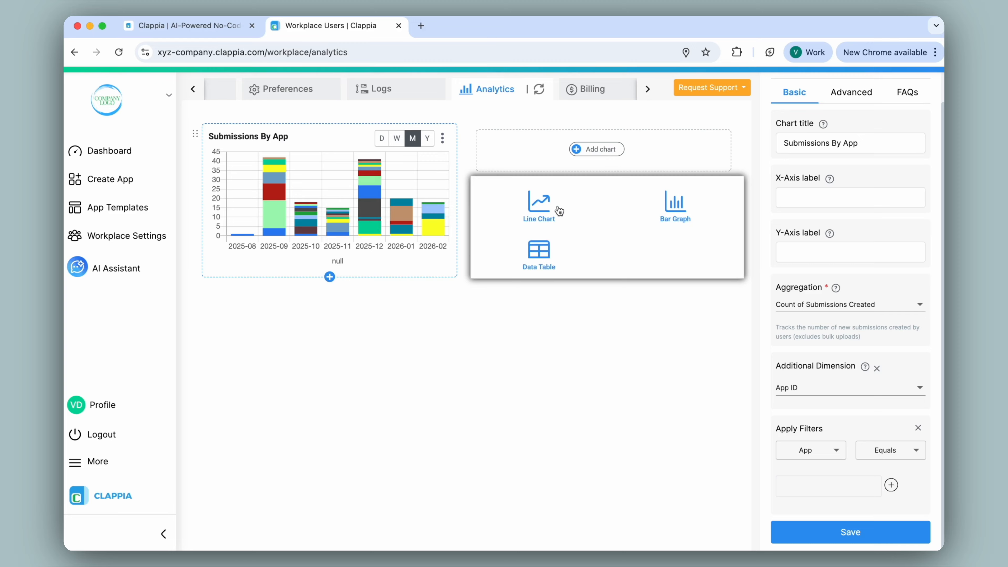
pyautogui.click(547, 253)
pyautogui.press('super+a')
pyautogui.write('Submission Act')
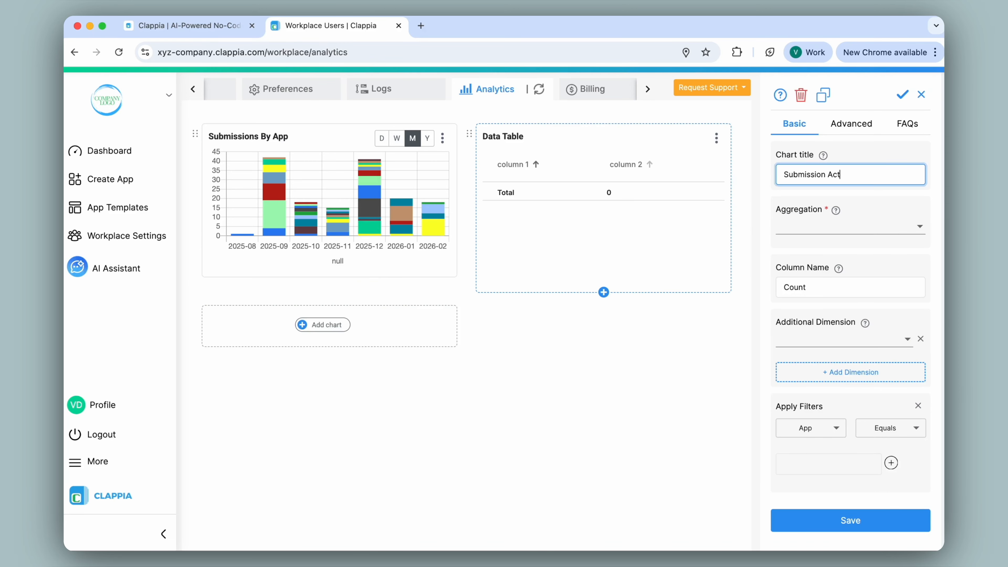
pyautogui.write('ivity By Platform')
# Step: Configure the data table to aggregate Count of Submissions Created by User Email and Platform, and save it
pyautogui.click(836, 230)
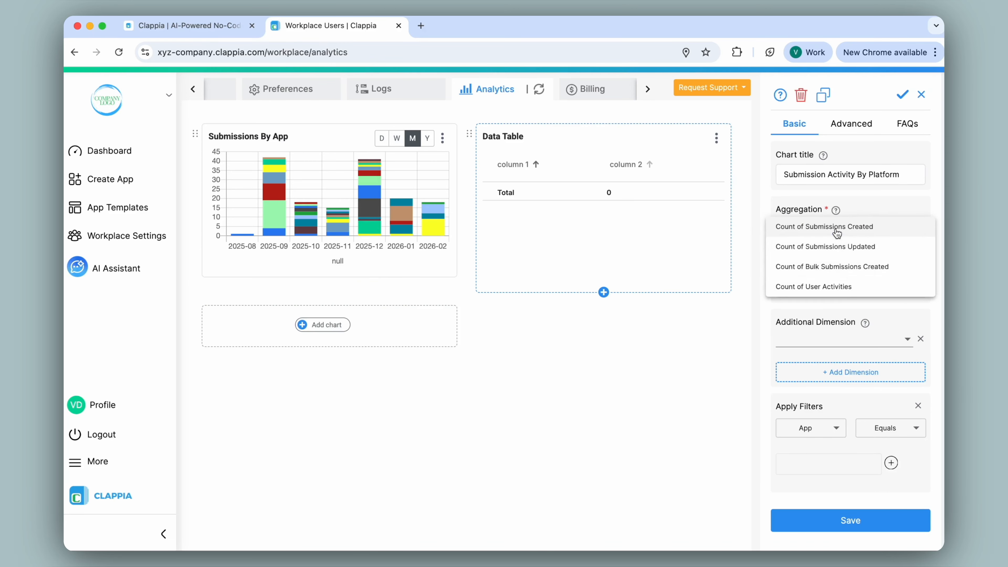
pyautogui.click(837, 229)
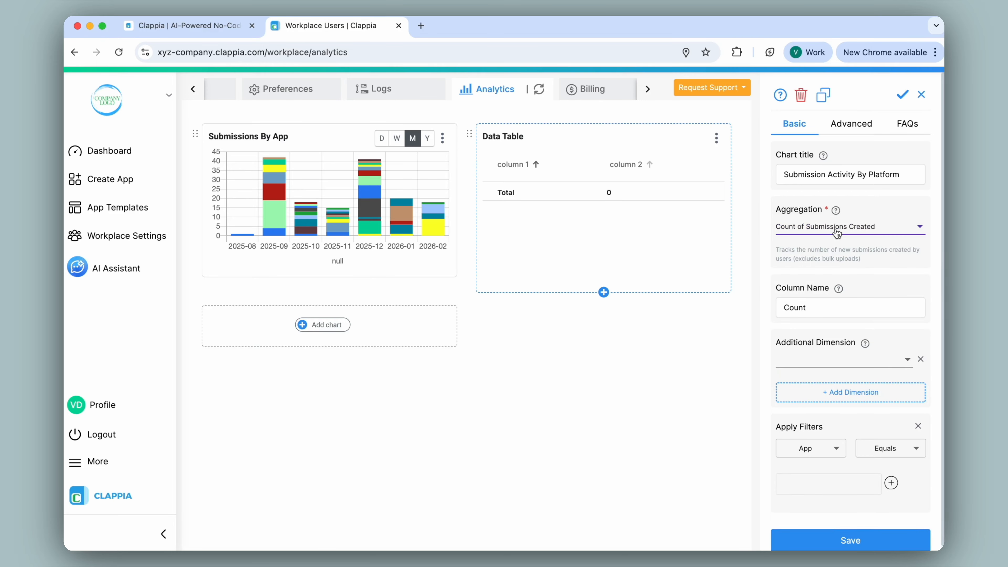
pyautogui.click(841, 364)
pyautogui.click(831, 410)
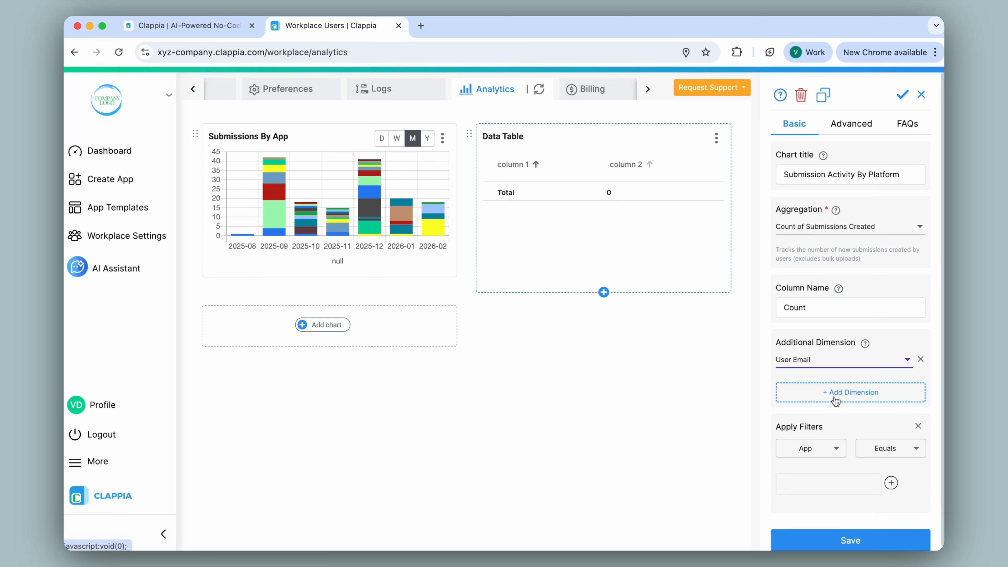
pyautogui.click(833, 398)
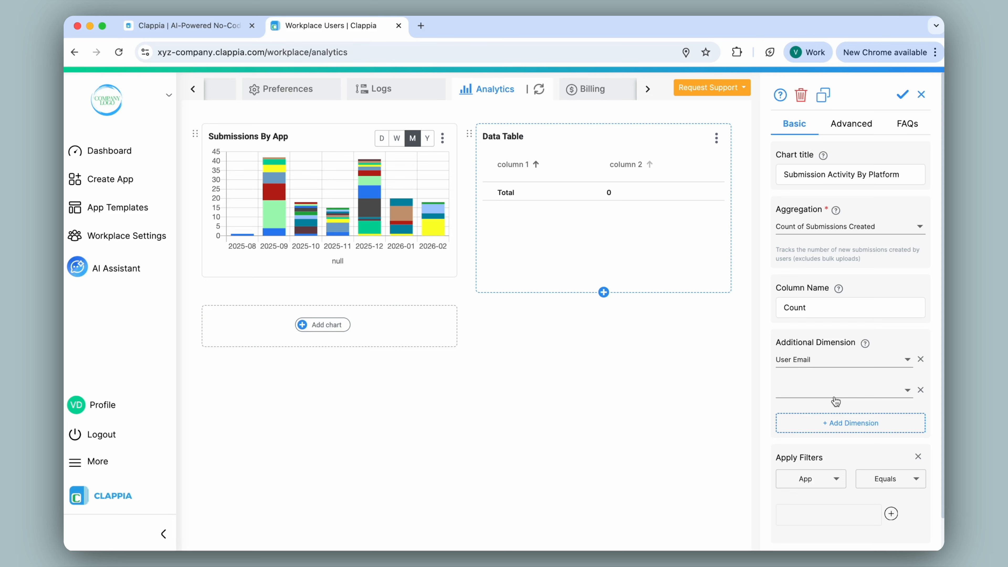
pyautogui.click(832, 390)
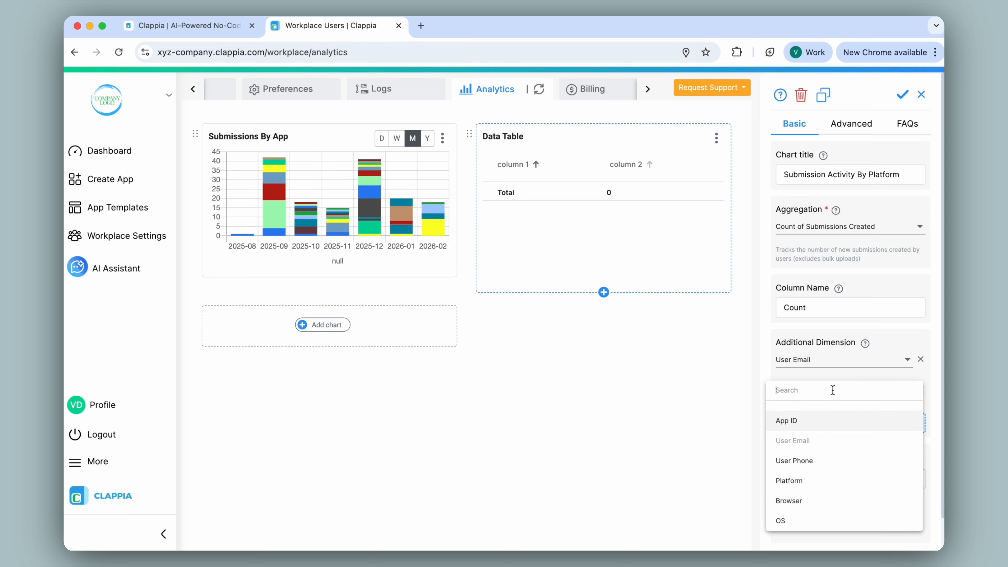
pyautogui.click(805, 489)
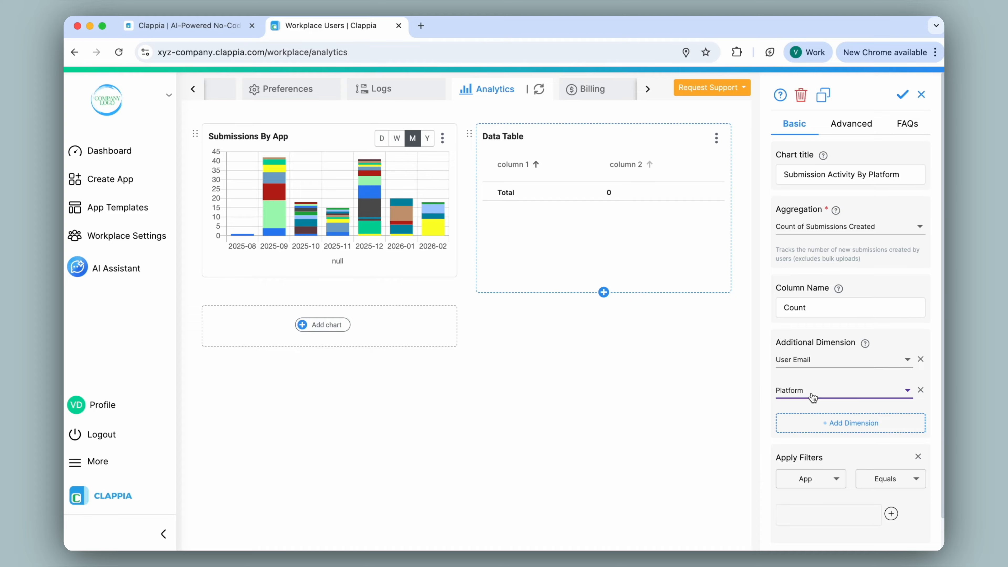
pyautogui.click(850, 531)
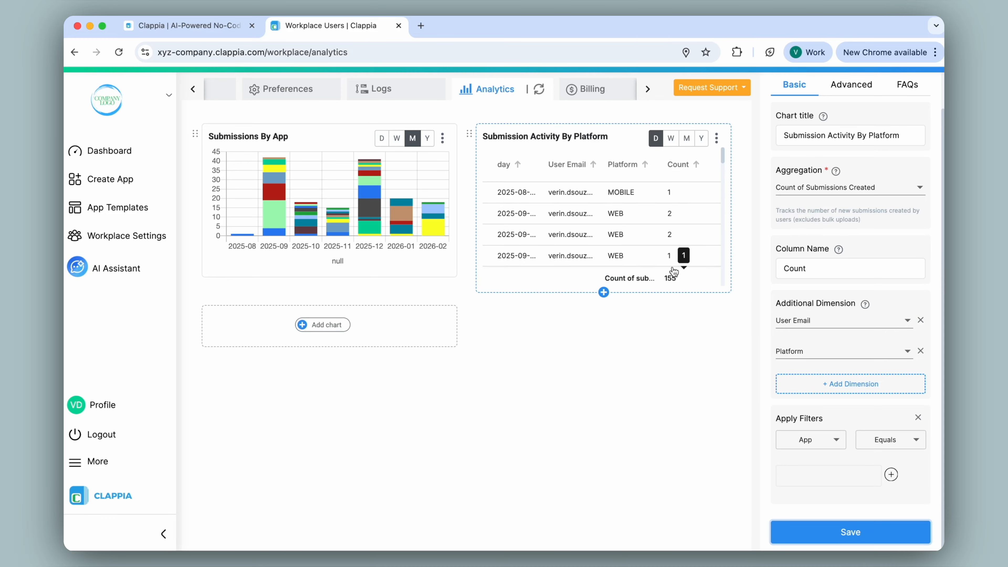
# Step: Filter the Submission Activity By Platform table to App Equals YFC313730, save it, and show the table's options
pyautogui.click(809, 439)
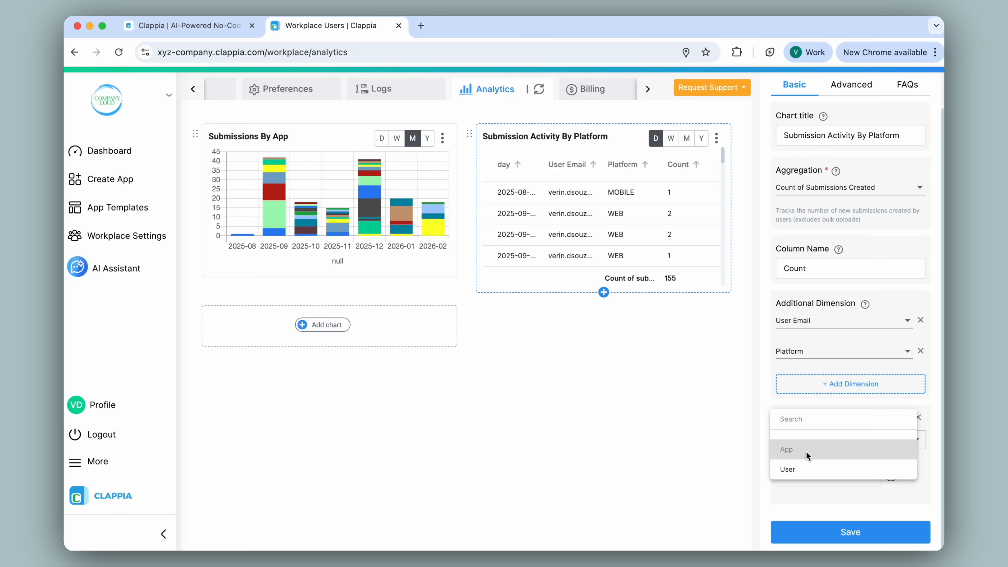
pyautogui.click(764, 433)
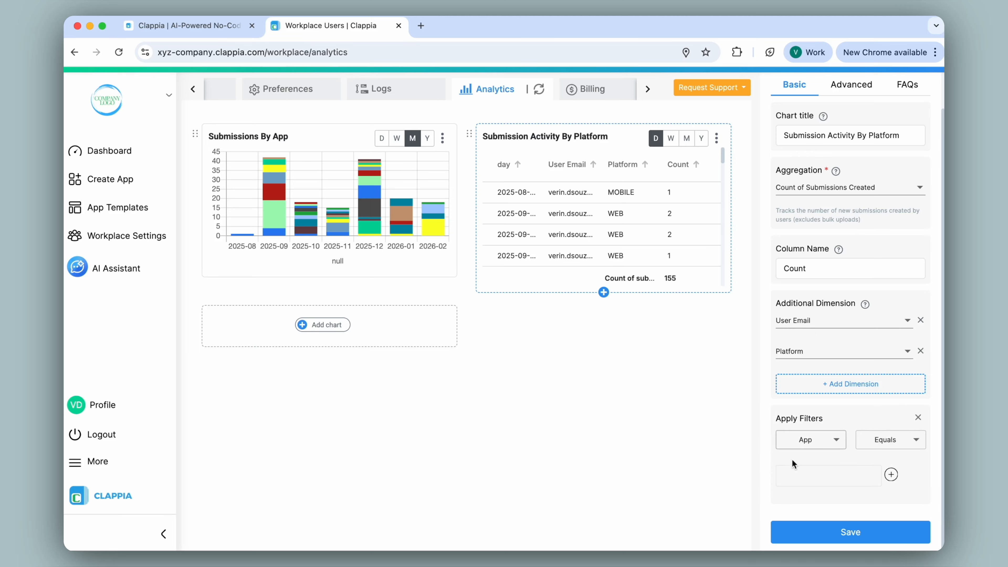
pyautogui.click(808, 481)
pyautogui.click(811, 324)
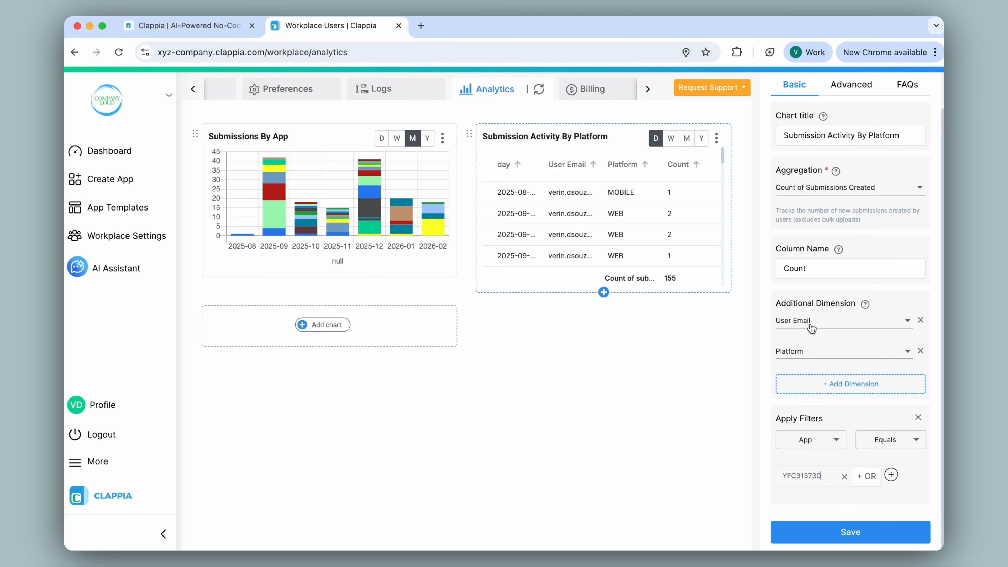
pyautogui.click(850, 532)
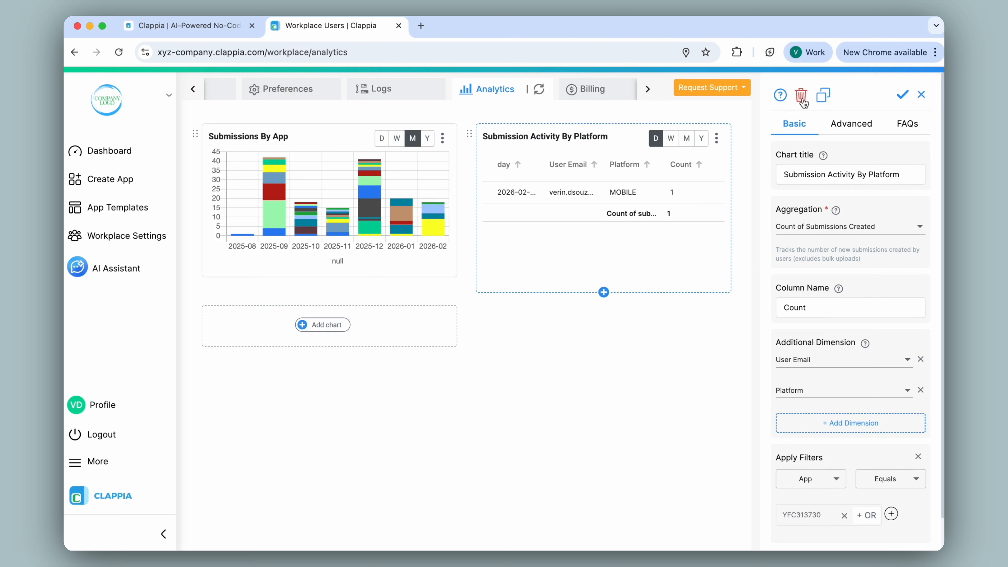
pyautogui.click(716, 140)
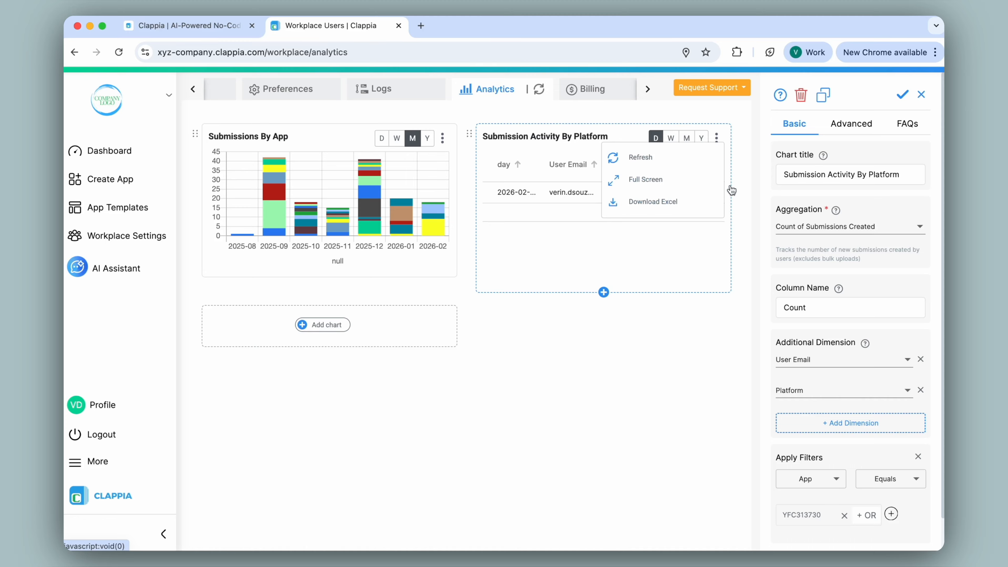
# Step: Turn off stacking for the Submissions By App bar graph and save the change
pyautogui.click(385, 201)
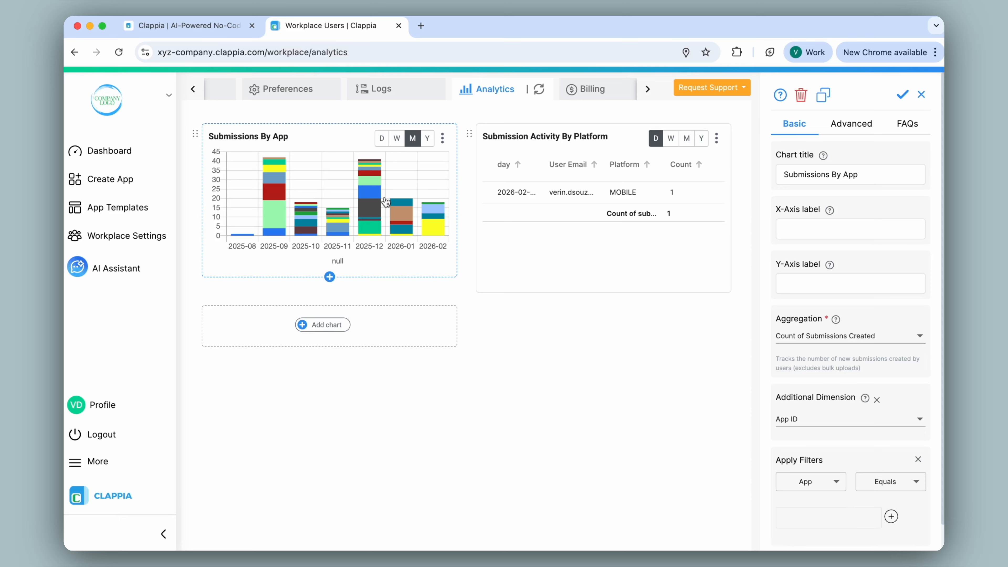
pyautogui.click(850, 134)
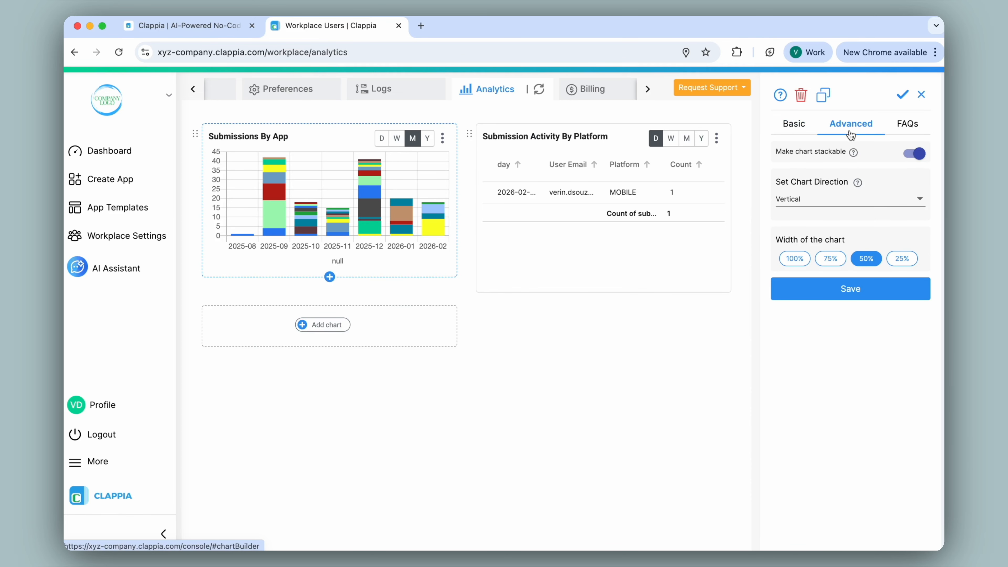
pyautogui.click(916, 153)
pyautogui.click(844, 293)
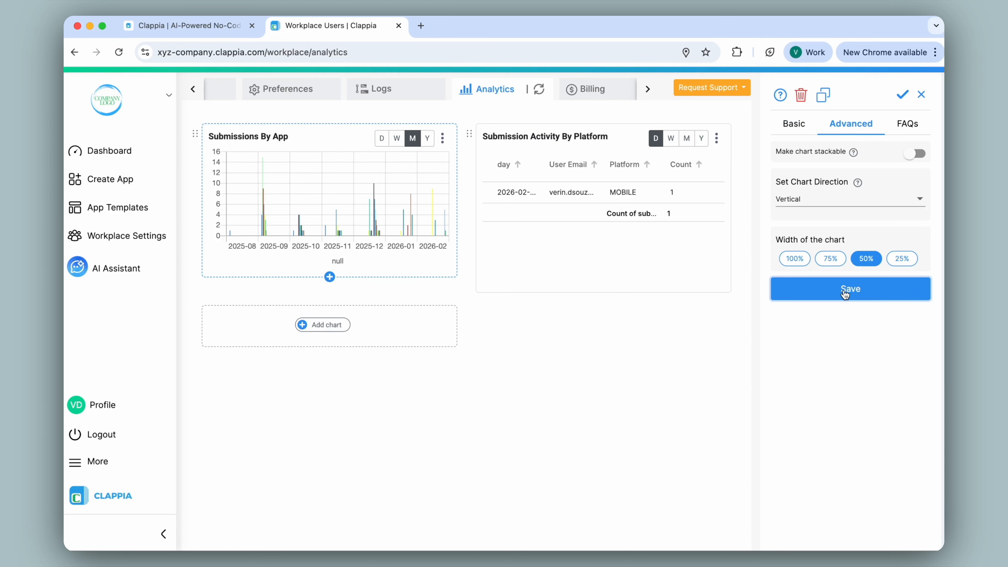
# Step: Set the Submissions By App chart direction to Horizontal and save it
pyautogui.click(795, 199)
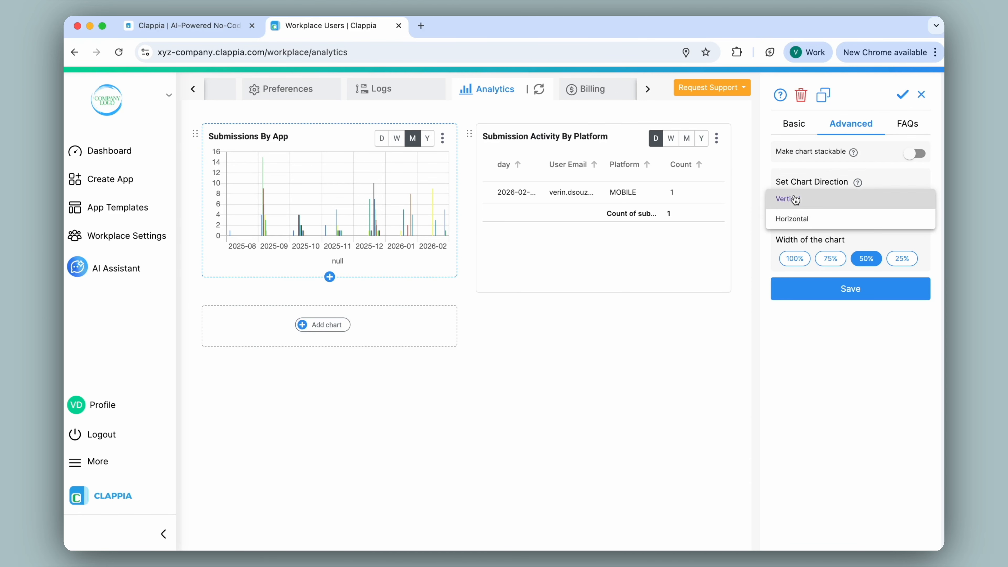
pyautogui.click(798, 219)
pyautogui.click(826, 294)
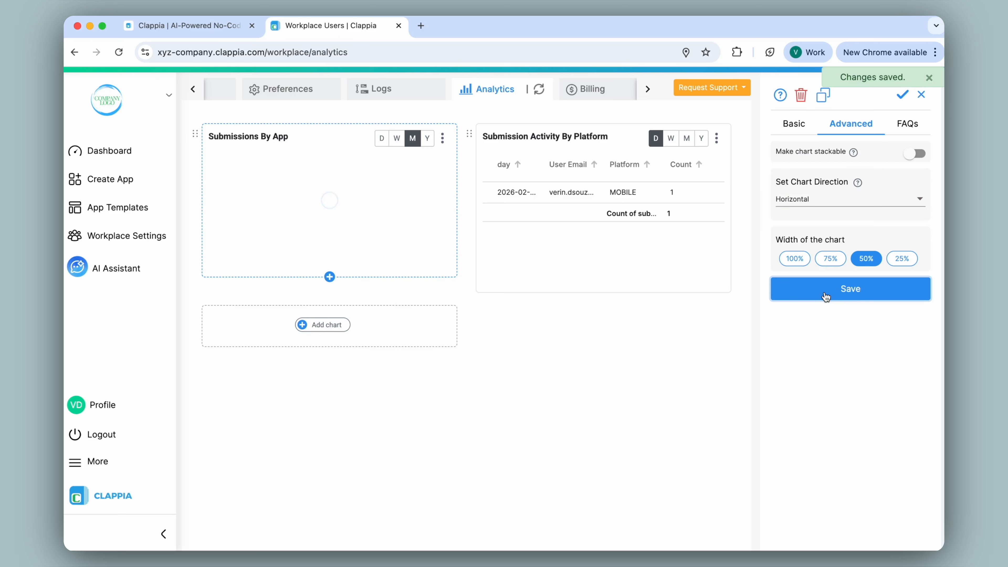
# Step: Make the Submissions By App bar graph stackable again and save the change
pyautogui.click(914, 154)
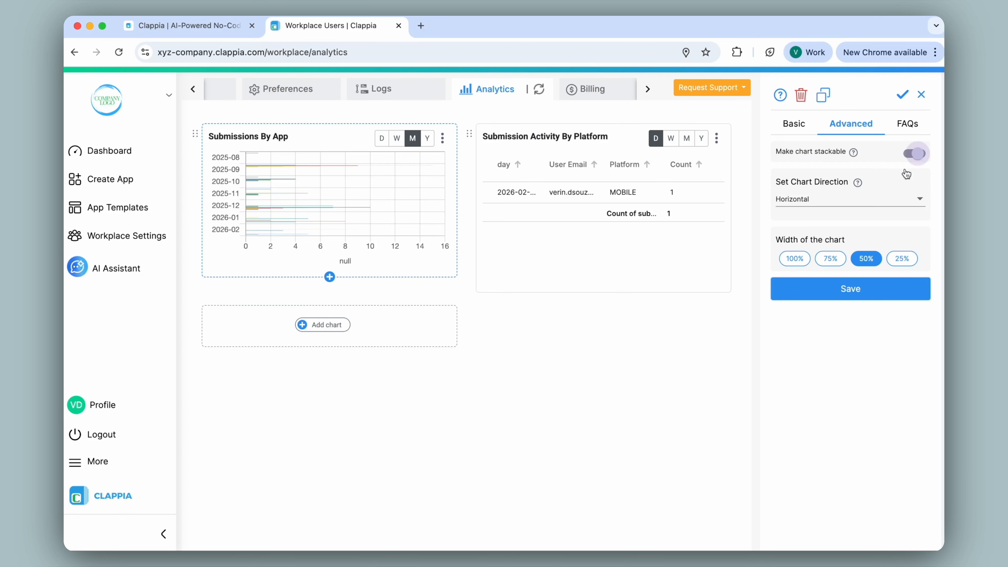
pyautogui.click(857, 293)
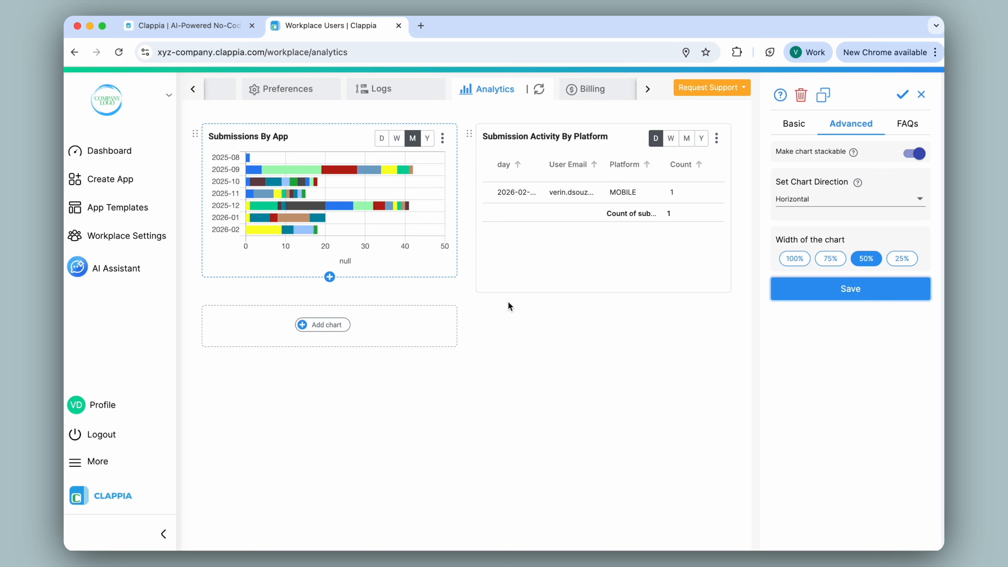
# Step: Review the workplace-level activity logs and return to the workplace analytics
pyautogui.click(400, 89)
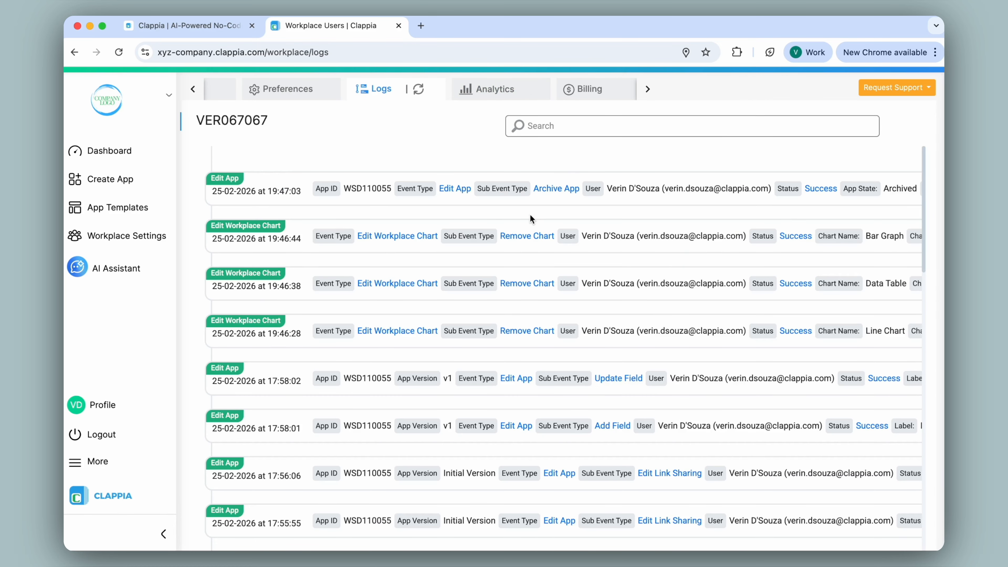
pyautogui.click(505, 87)
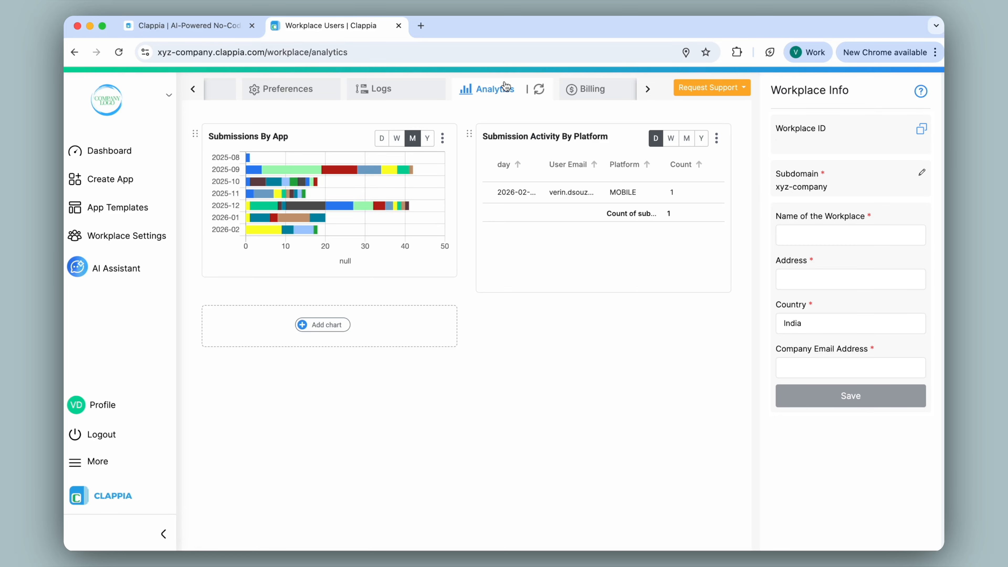
# Step: Open the Purchase Order App and view its app-level analytics and workflow logs
pyautogui.click(131, 150)
pyautogui.click(513, 262)
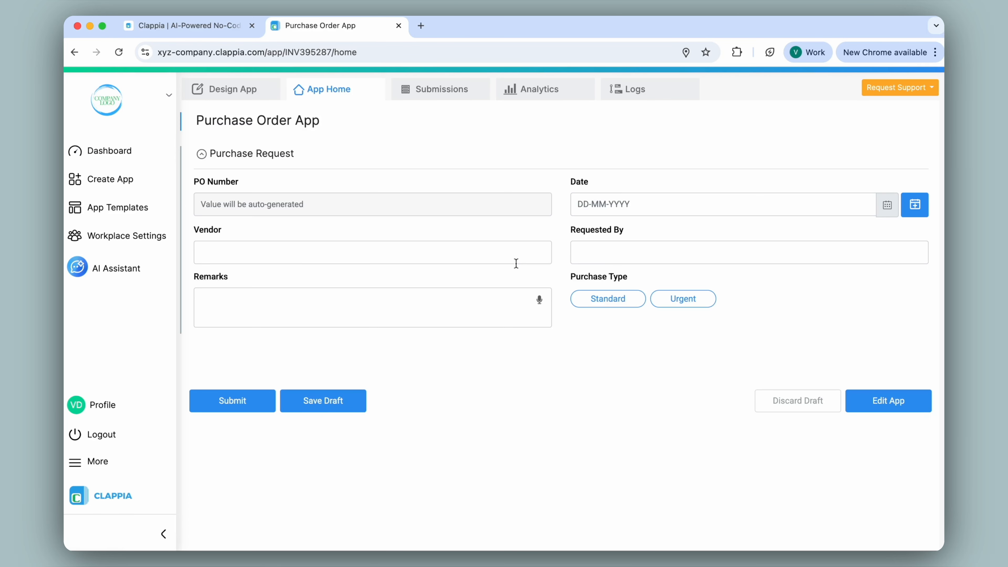
pyautogui.click(533, 92)
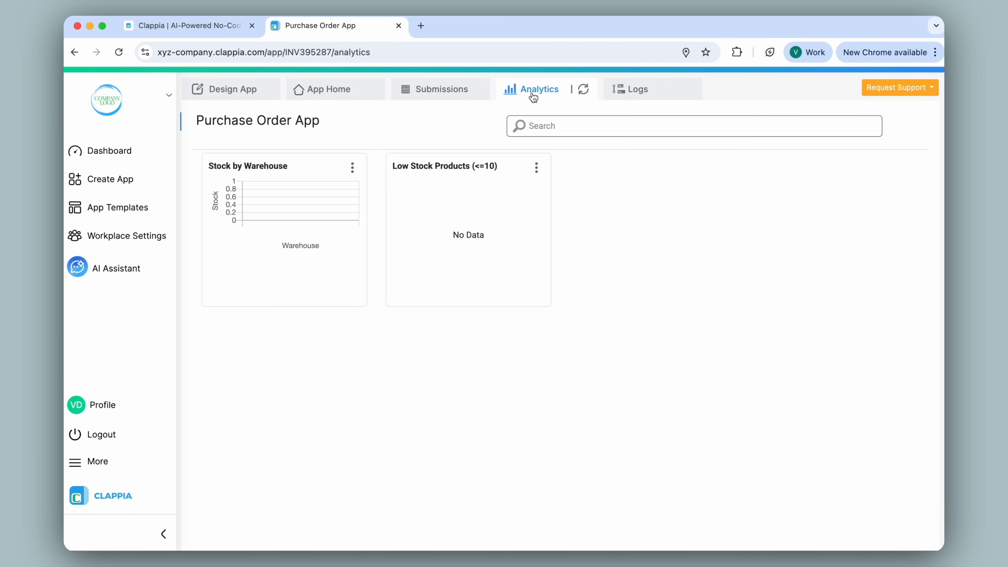
pyautogui.click(634, 91)
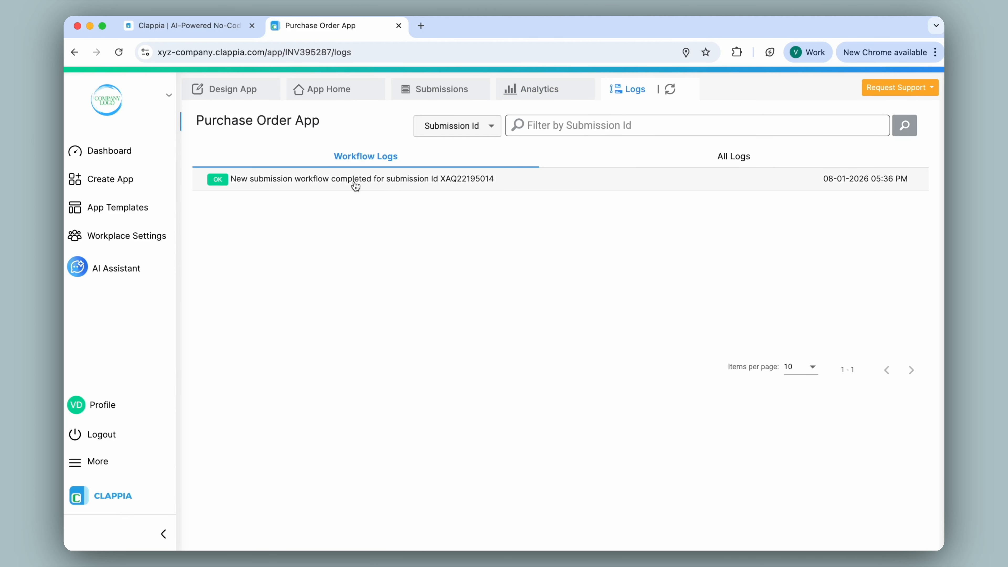
# Step: Return to the workplace settings' analytics and show the available support request options
pyautogui.click(153, 234)
pyautogui.click(598, 90)
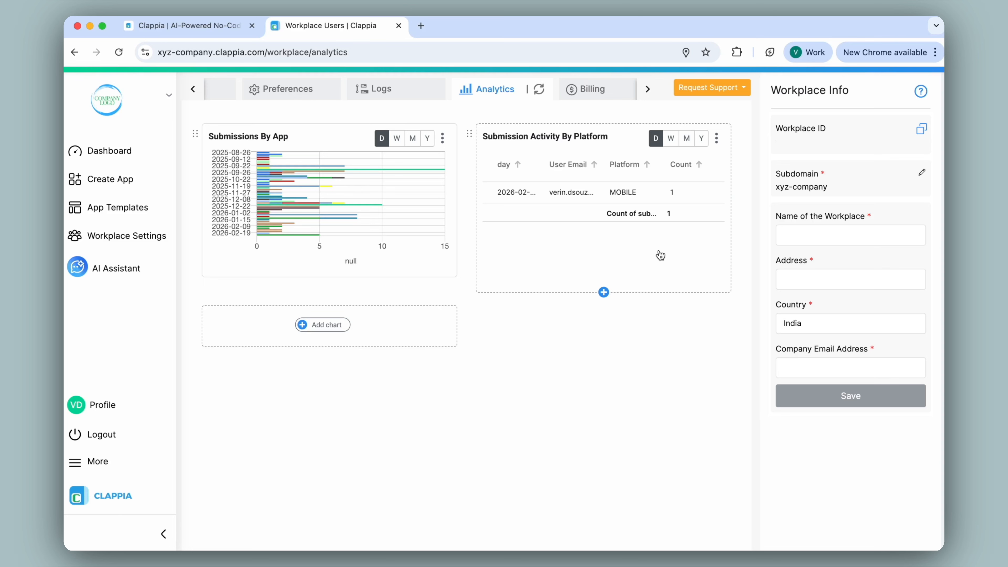
pyautogui.click(708, 87)
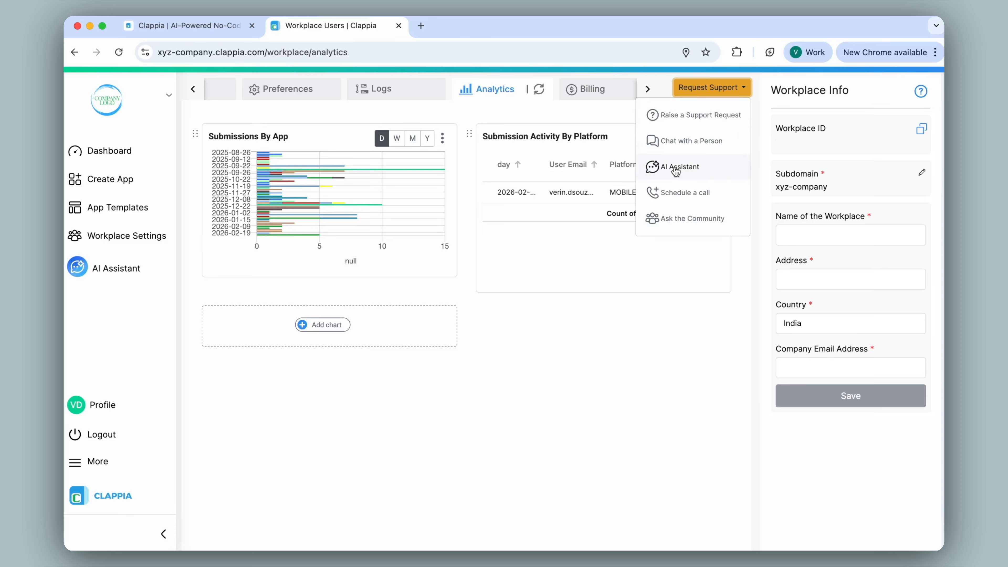